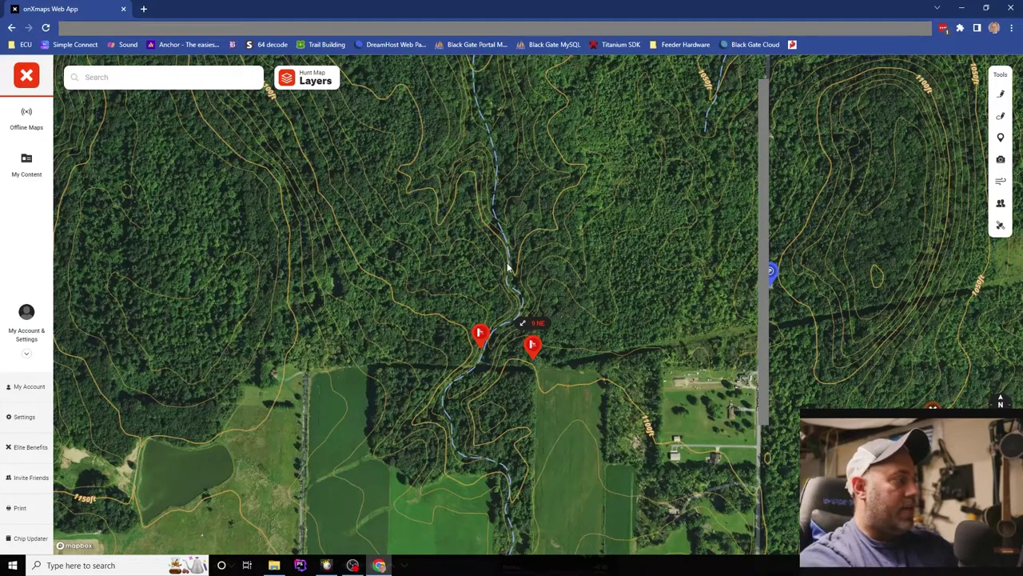
Zoom the satellite topo map toward the creek with the two red waypoints, including 9 NE
{"action": "scroll", "coordinate": [508, 264], "scroll_direction": "up", "scroll_amount": 3}
Zoom in along the creek and back out, then frame both waypoints above the woodlot
{"action": "scroll", "coordinate": [509, 259], "scroll_direction": "up", "scroll_amount": 2}
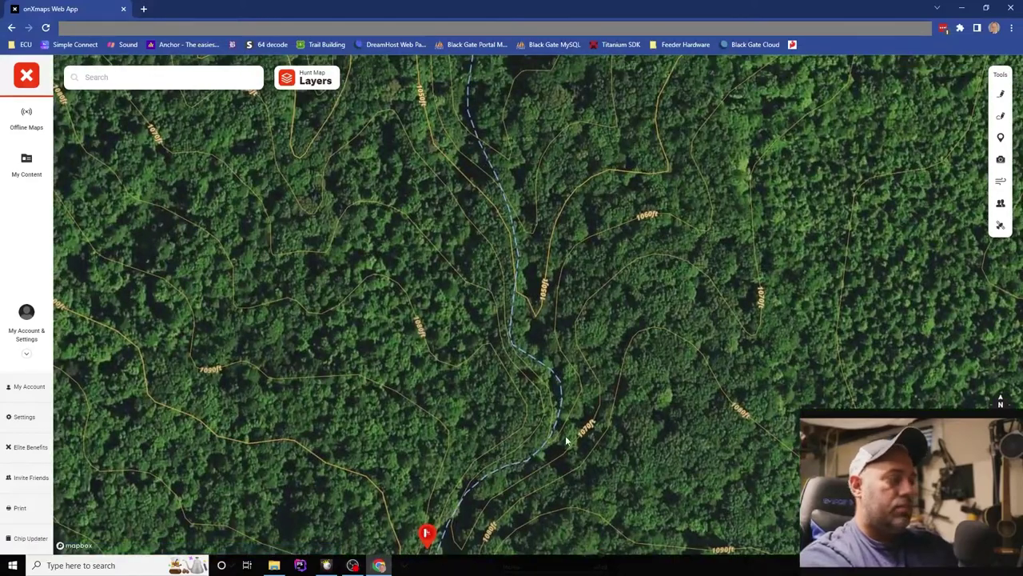
{"action": "scroll", "coordinate": [551, 287], "scroll_direction": "down", "scroll_amount": 2}
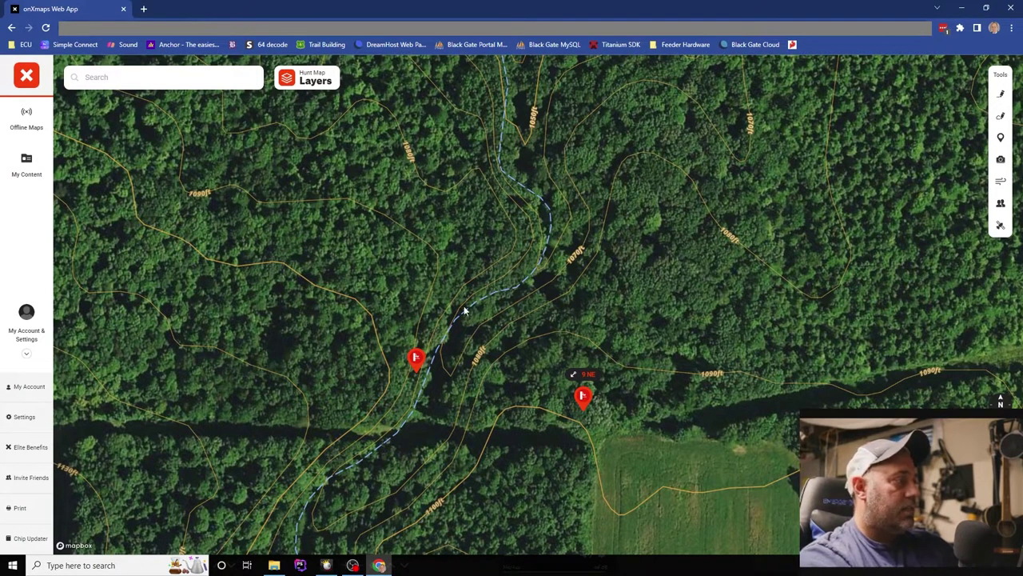
{"action": "left_click_drag", "start_coordinate": [446, 355], "coordinate": [486, 225]}
{"action": "left_click_drag", "start_coordinate": [480, 297], "coordinate": [555, 228]}
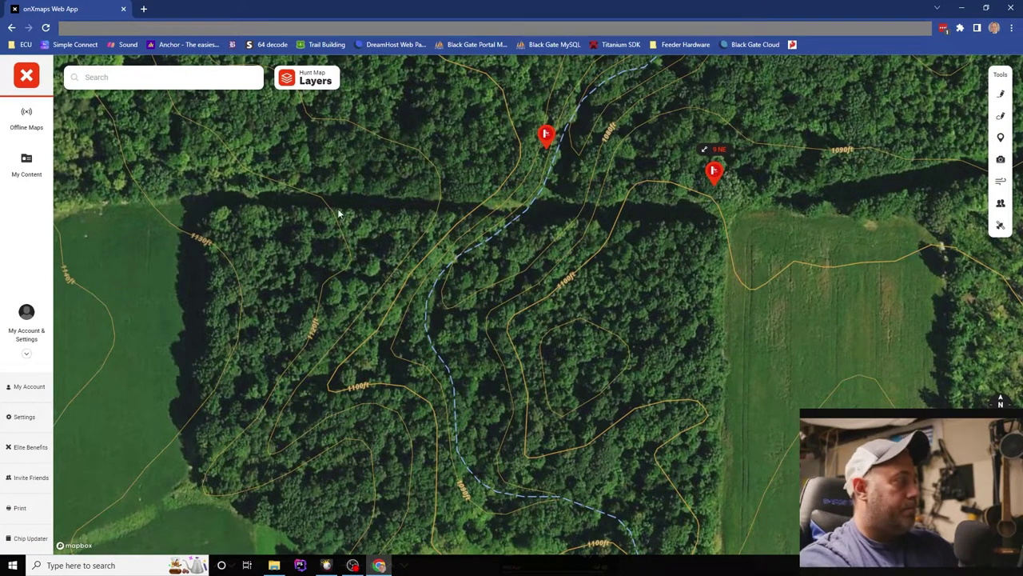
Zoom out and pan to show the fields and farm buildings south of the waypoints
{"action": "scroll", "coordinate": [374, 300], "scroll_direction": "down", "scroll_amount": 2}
{"action": "scroll", "coordinate": [374, 300], "scroll_direction": "down", "scroll_amount": 1}
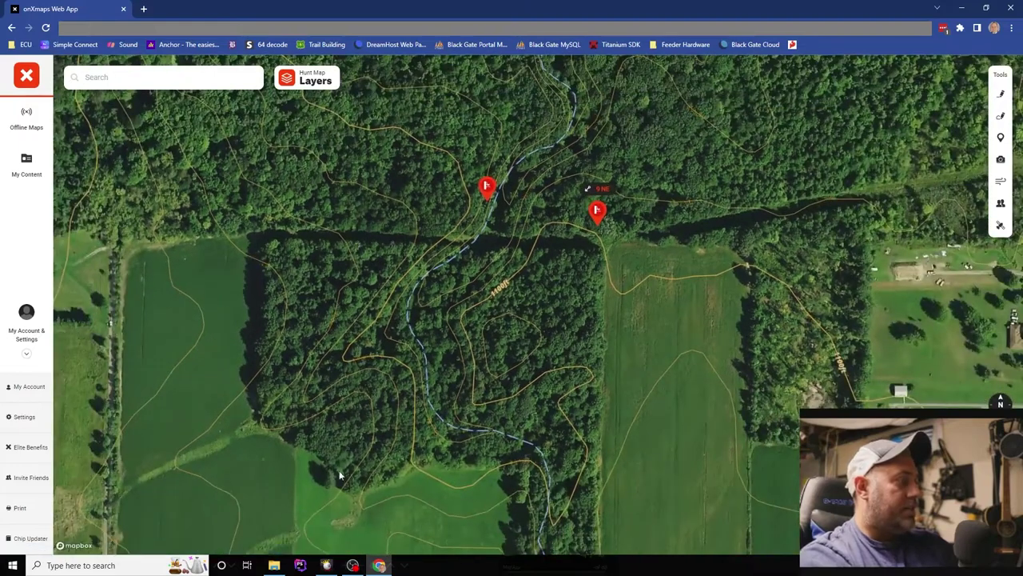
{"action": "left_click_drag", "start_coordinate": [562, 458], "coordinate": [552, 384]}
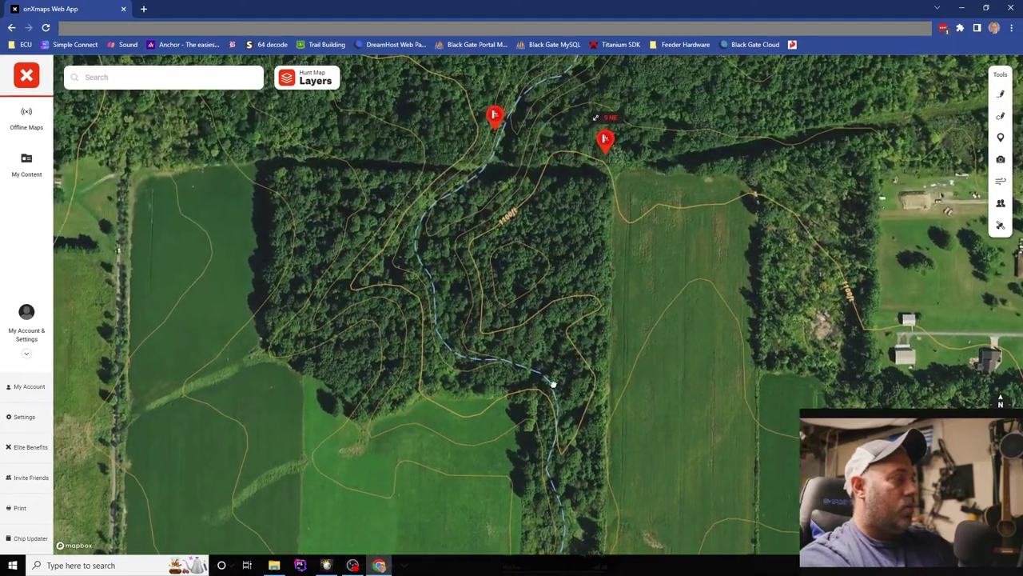
Pan north to show the forested creek valley and the creek upstream
{"action": "left_click_drag", "start_coordinate": [580, 122], "coordinate": [568, 327]}
{"action": "scroll", "coordinate": [569, 316], "scroll_direction": "down", "scroll_amount": 1}
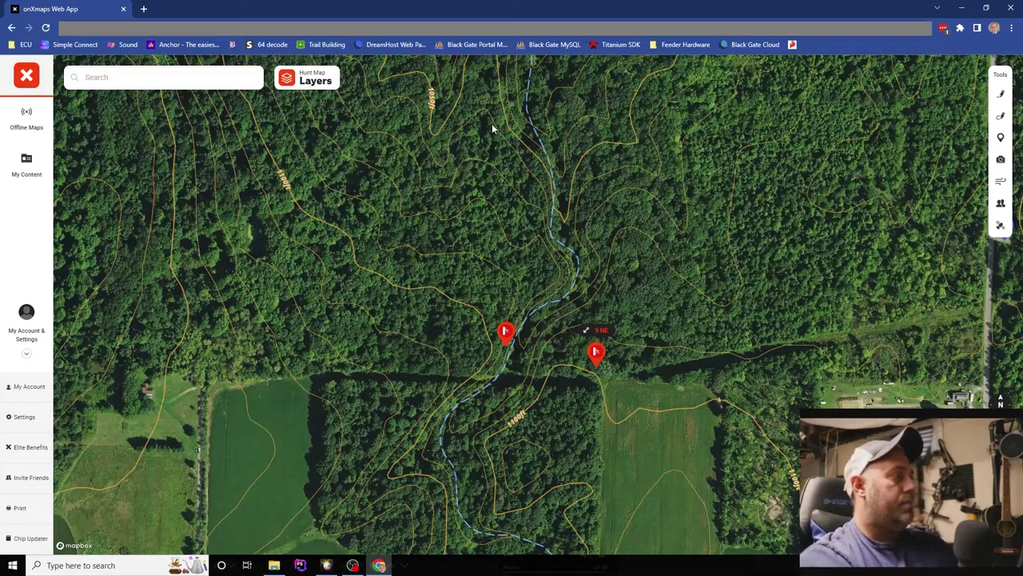
{"action": "left_click_drag", "start_coordinate": [478, 61], "coordinate": [482, 110]}
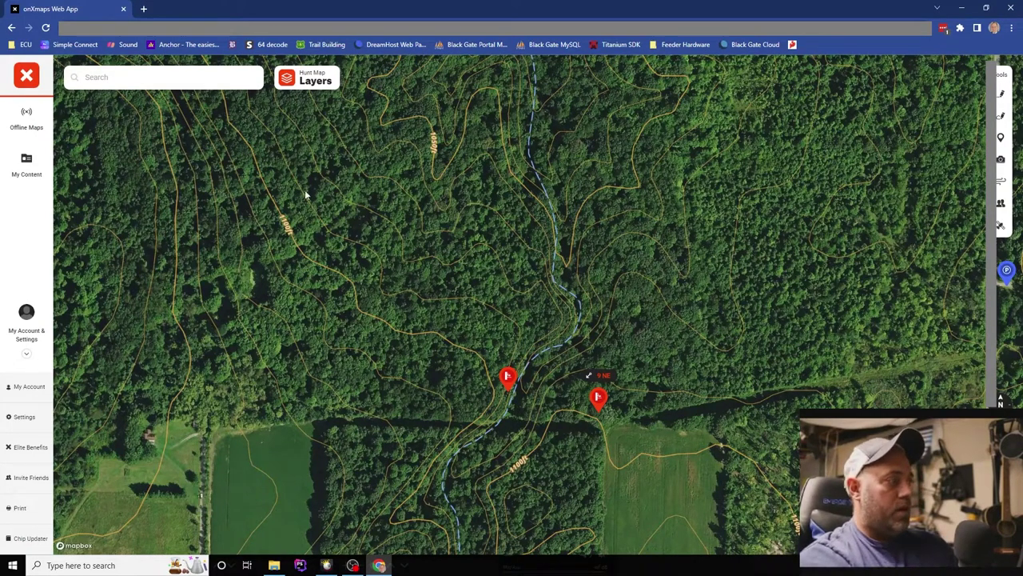
Recenter the 9 NE waypoints at the creek crossing, with woodlot and fields below
{"action": "left_click_drag", "start_coordinate": [567, 343], "coordinate": [572, 170]}
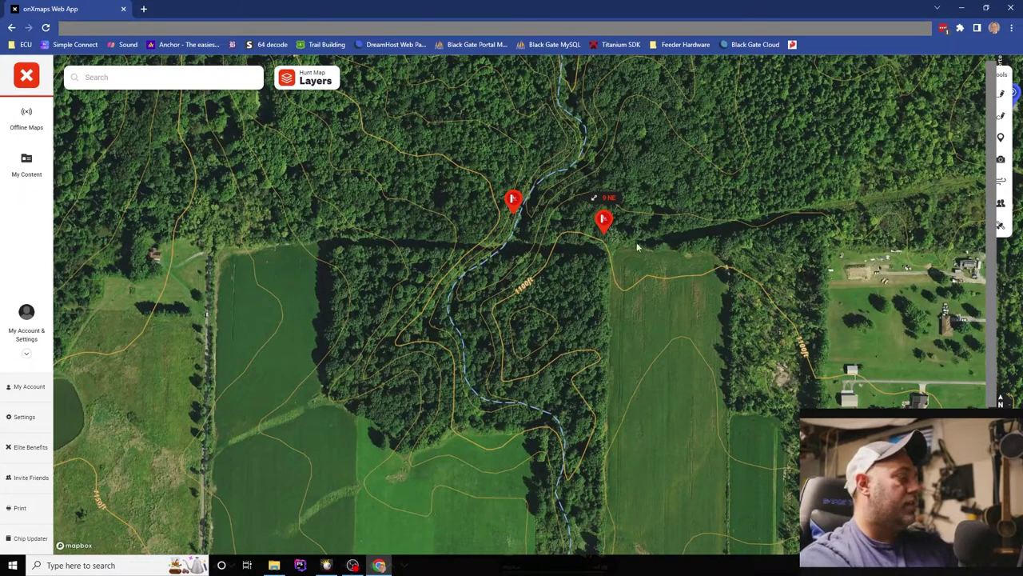
{"action": "left_click_drag", "start_coordinate": [235, 222], "coordinate": [244, 258]}
{"action": "left_click_drag", "start_coordinate": [512, 363], "coordinate": [519, 417]}
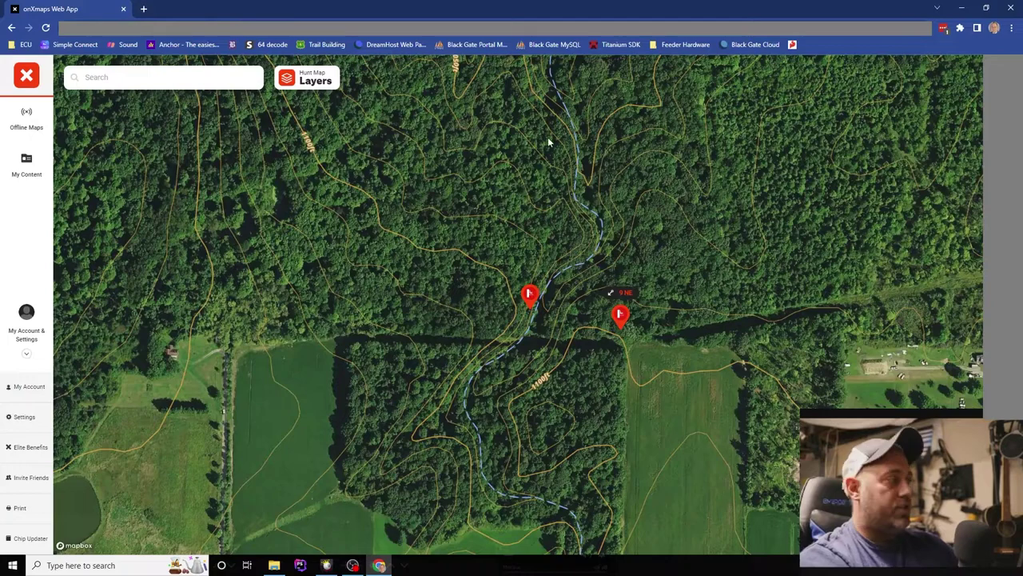
{"action": "left_click_drag", "start_coordinate": [511, 406], "coordinate": [521, 317]}
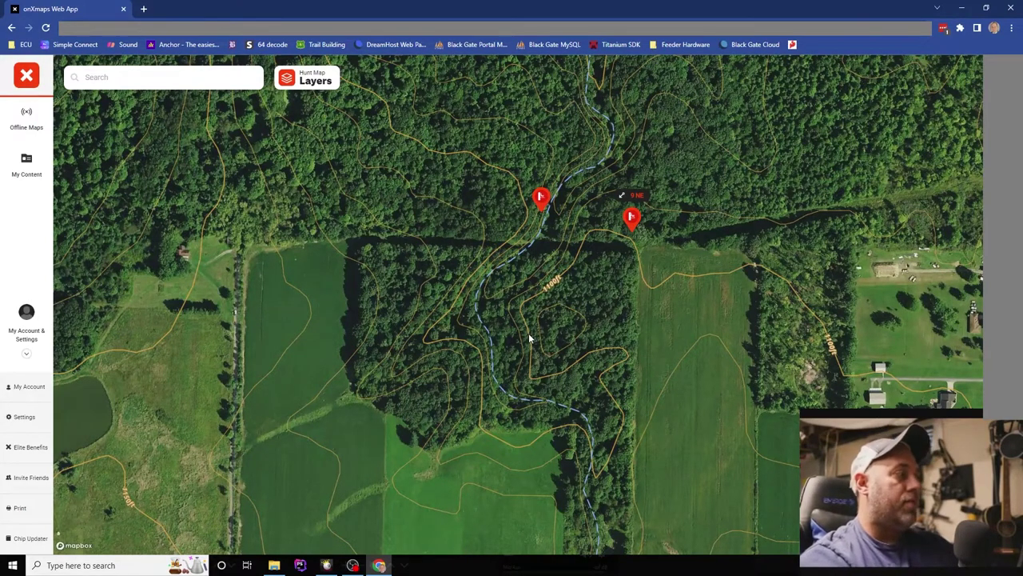
{"action": "left_click_drag", "start_coordinate": [507, 231], "coordinate": [535, 315]}
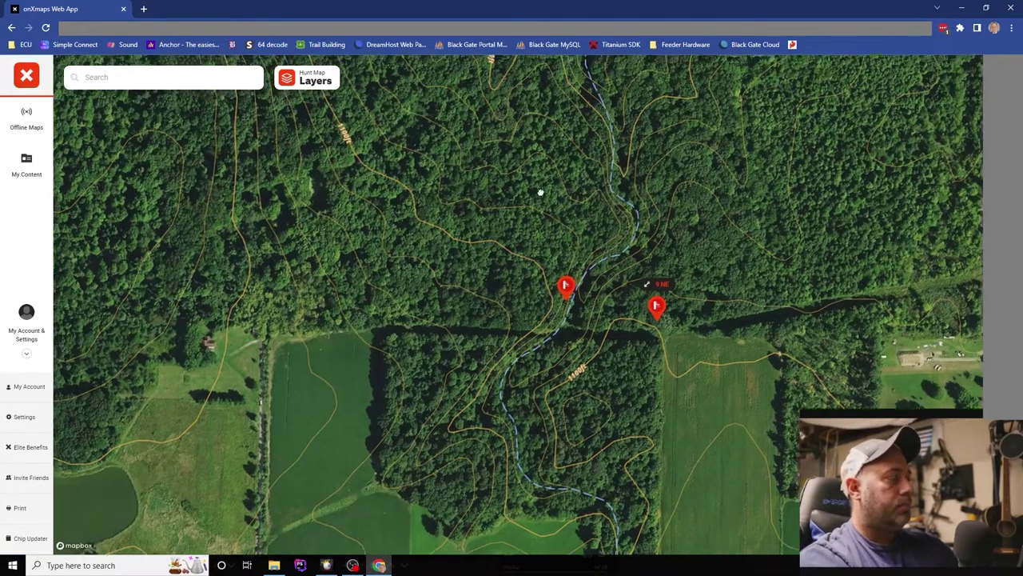
{"action": "left_click_drag", "start_coordinate": [539, 192], "coordinate": [511, 306]}
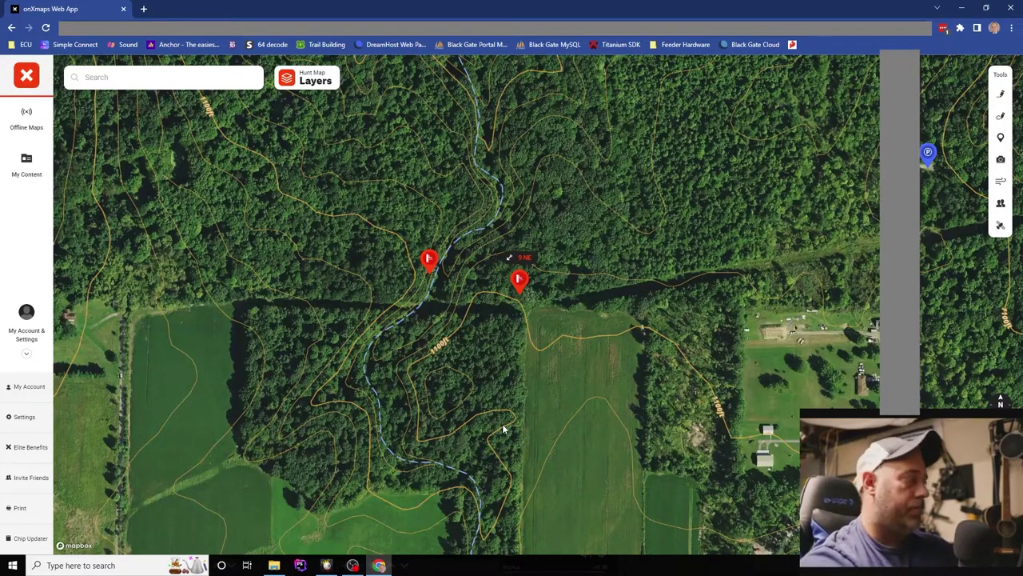
{"action": "left_click_drag", "start_coordinate": [921, 197], "coordinate": [951, 208]}
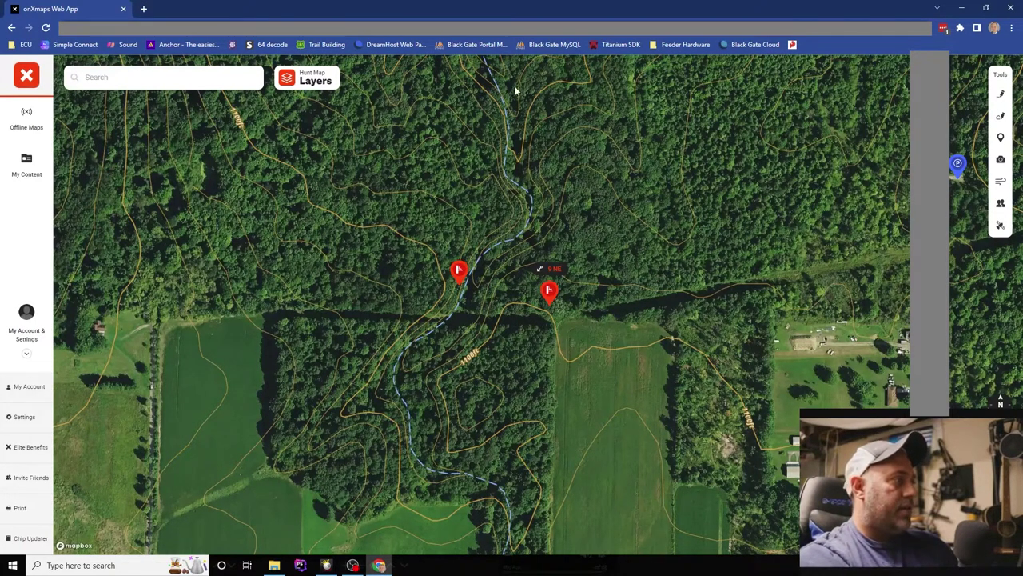
{"action": "left_click_drag", "start_coordinate": [488, 297], "coordinate": [459, 222]}
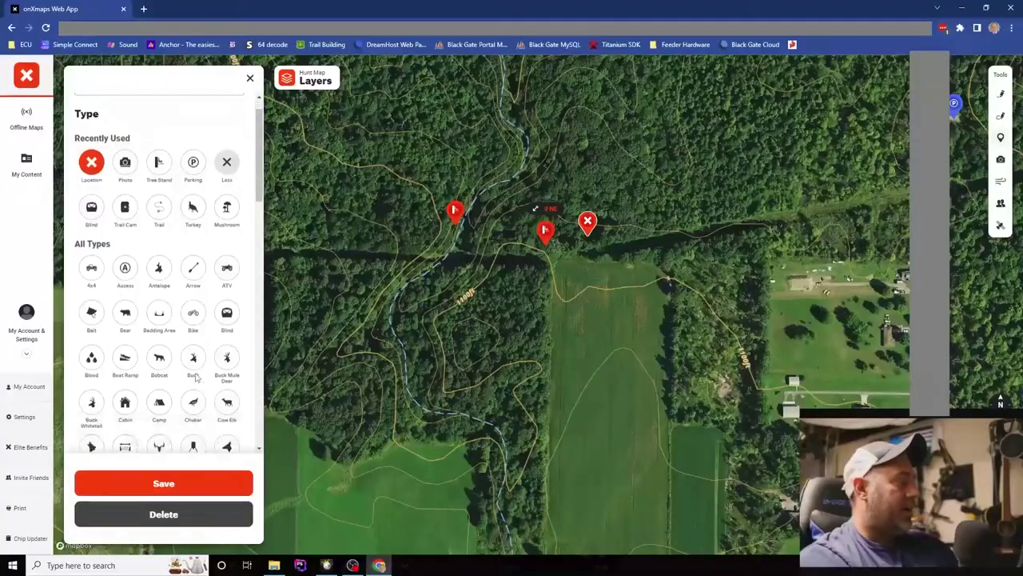
{"action": "scroll", "coordinate": [194, 377], "scroll_direction": "down", "scroll_amount": 2}
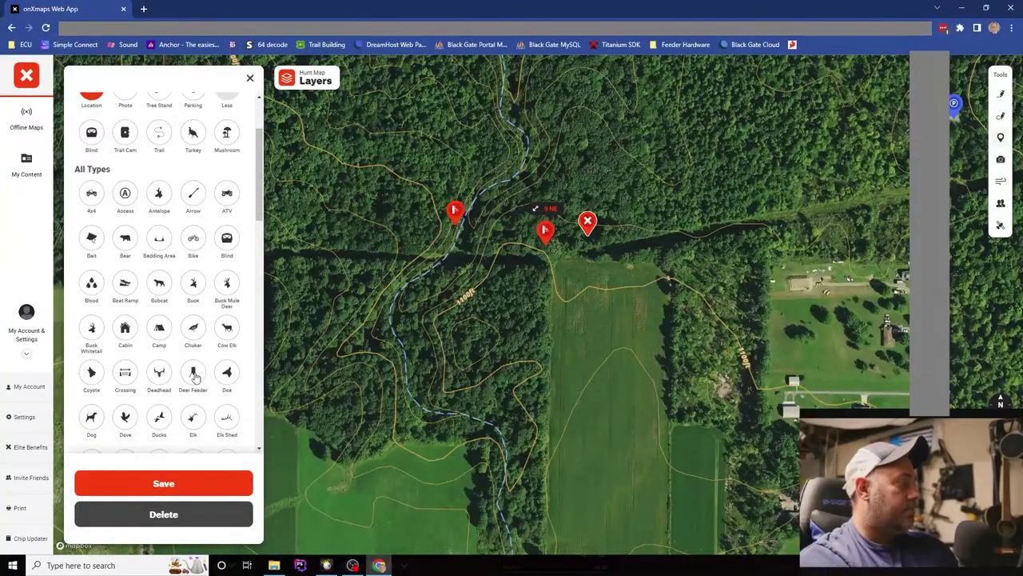
Set waypoint 10/01/22 11:09's type to Scrape, save it, and close its panel
{"action": "scroll", "coordinate": [195, 377], "scroll_direction": "down", "scroll_amount": 6}
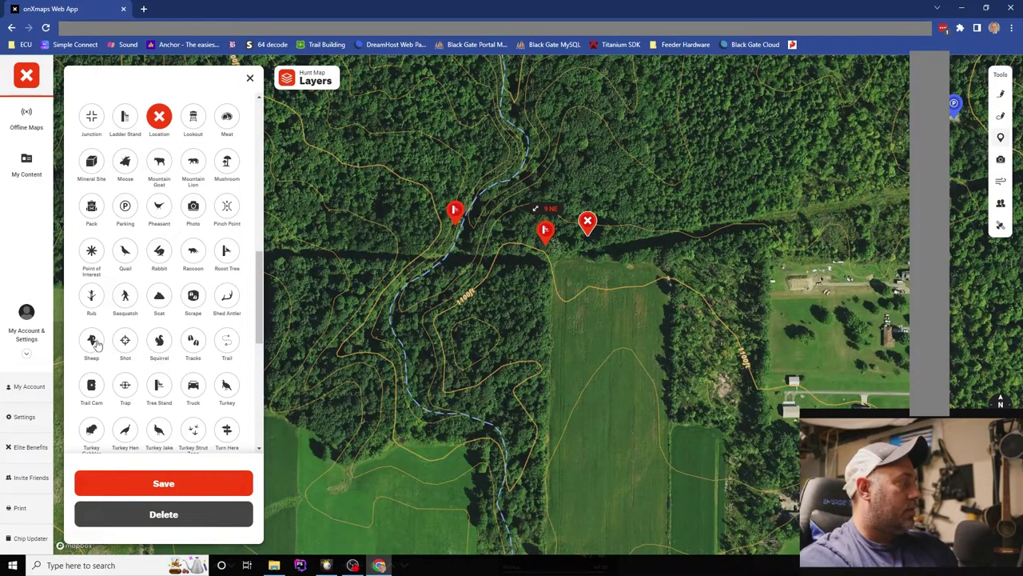
{"action": "left_click", "coordinate": [193, 298]}
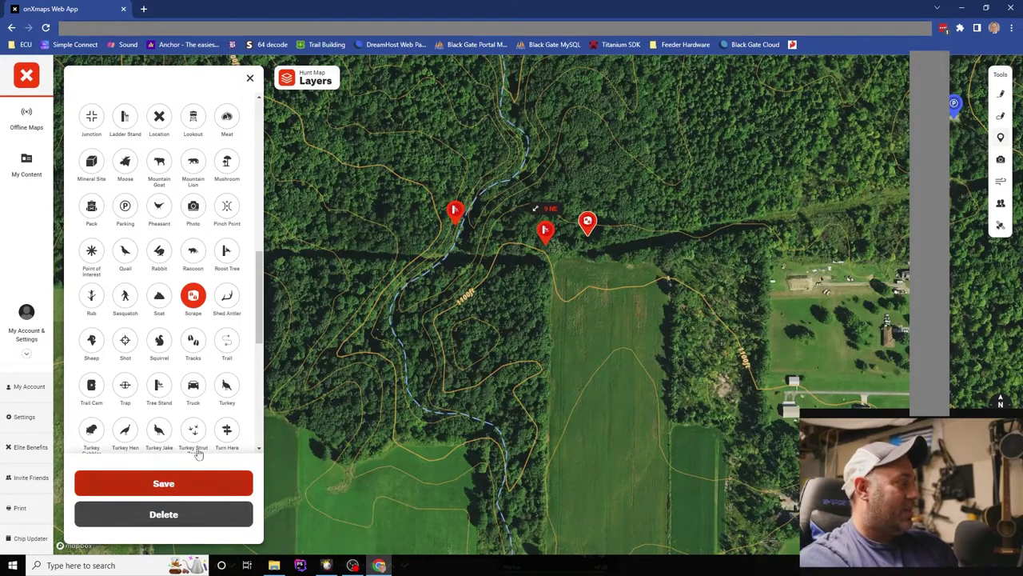
{"action": "scroll", "coordinate": [163, 250], "scroll_direction": "up", "scroll_amount": 3}
{"action": "scroll", "coordinate": [162, 250], "scroll_direction": "up", "scroll_amount": 5}
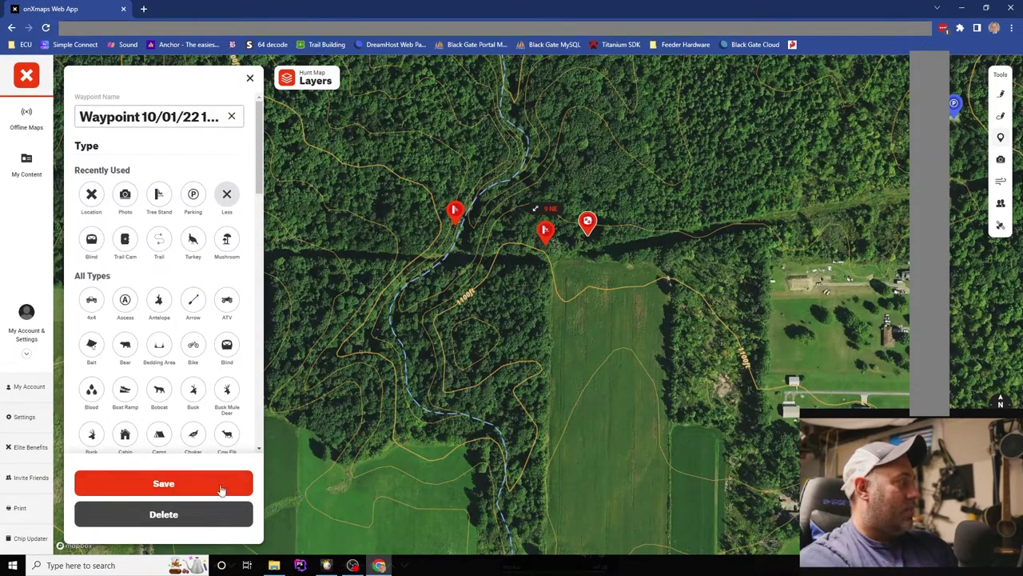
{"action": "left_click", "coordinate": [196, 488]}
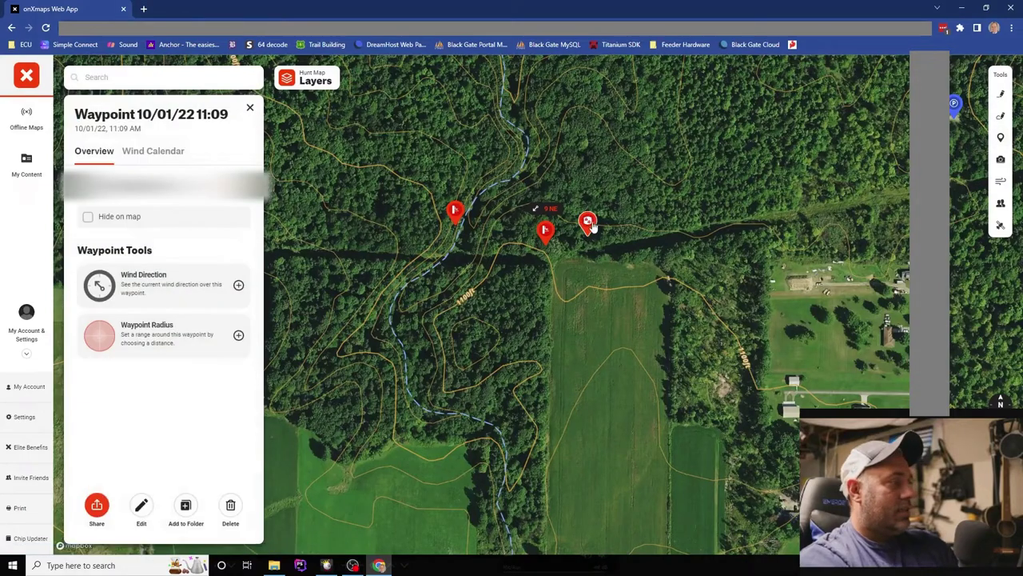
{"action": "left_click", "coordinate": [249, 109]}
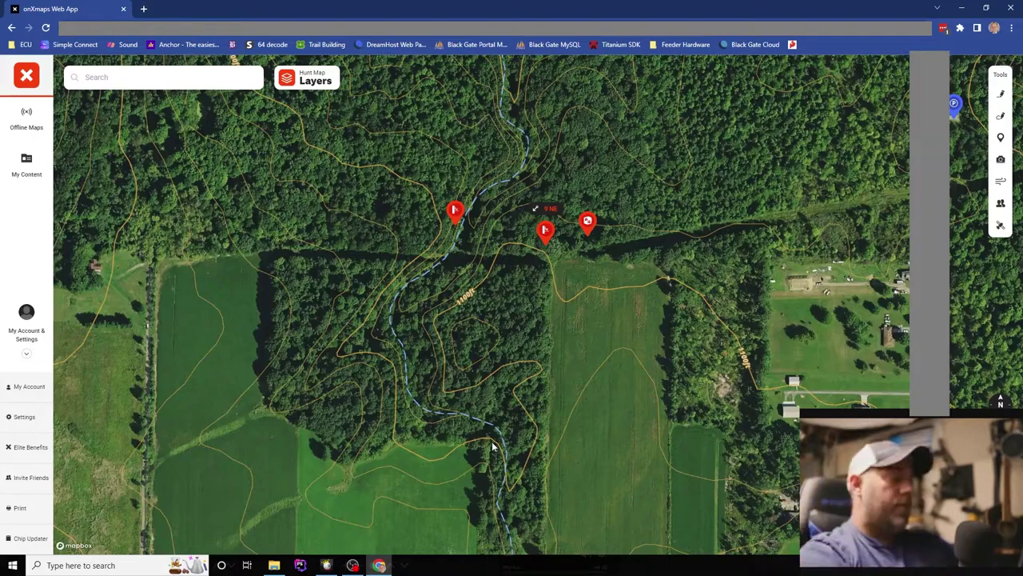
{"action": "scroll", "coordinate": [506, 234], "scroll_direction": "up", "scroll_amount": 3}
{"action": "scroll", "coordinate": [515, 224], "scroll_direction": "up", "scroll_amount": 2}
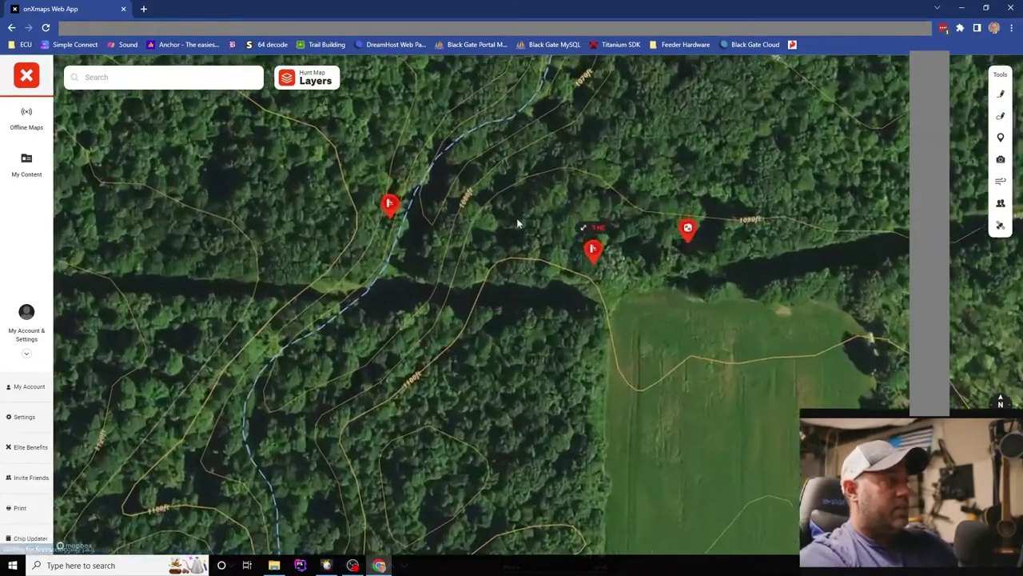
{"action": "left_click_drag", "start_coordinate": [520, 205], "coordinate": [497, 252]}
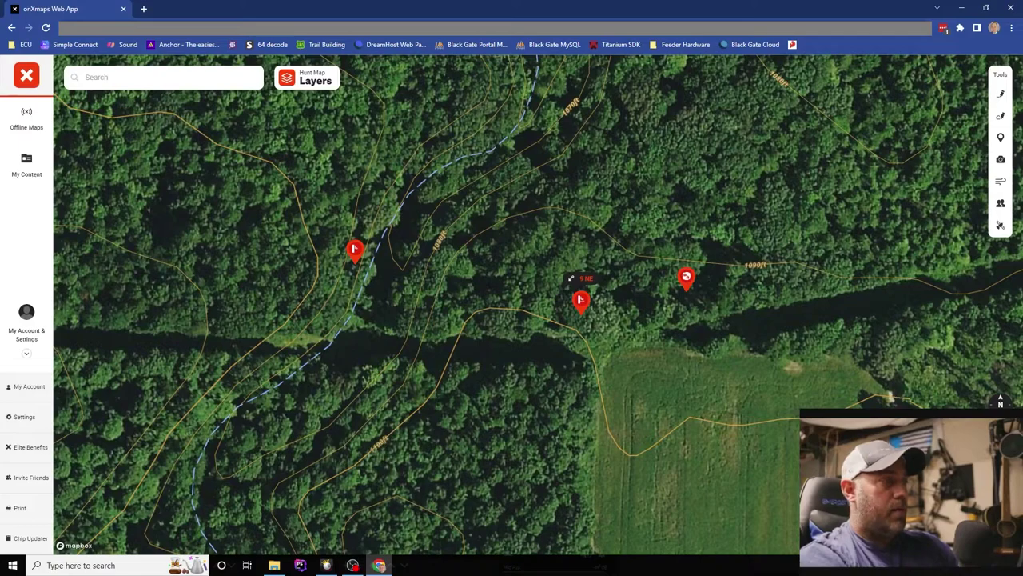
{"action": "scroll", "coordinate": [558, 250], "scroll_direction": "up", "scroll_amount": 2}
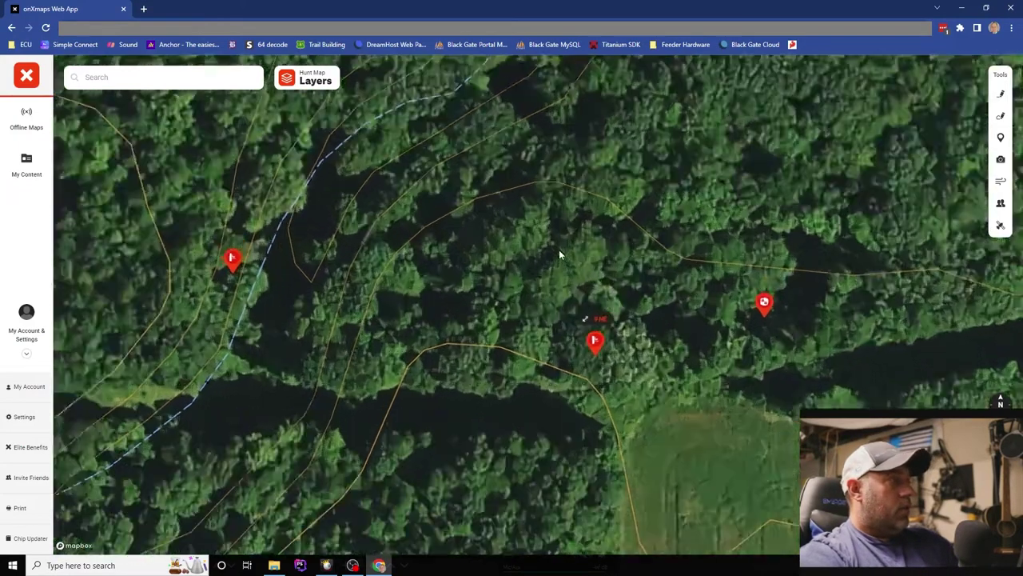
{"action": "scroll", "coordinate": [558, 249], "scroll_direction": "down", "scroll_amount": 2}
{"action": "scroll", "coordinate": [564, 252], "scroll_direction": "down", "scroll_amount": 3}
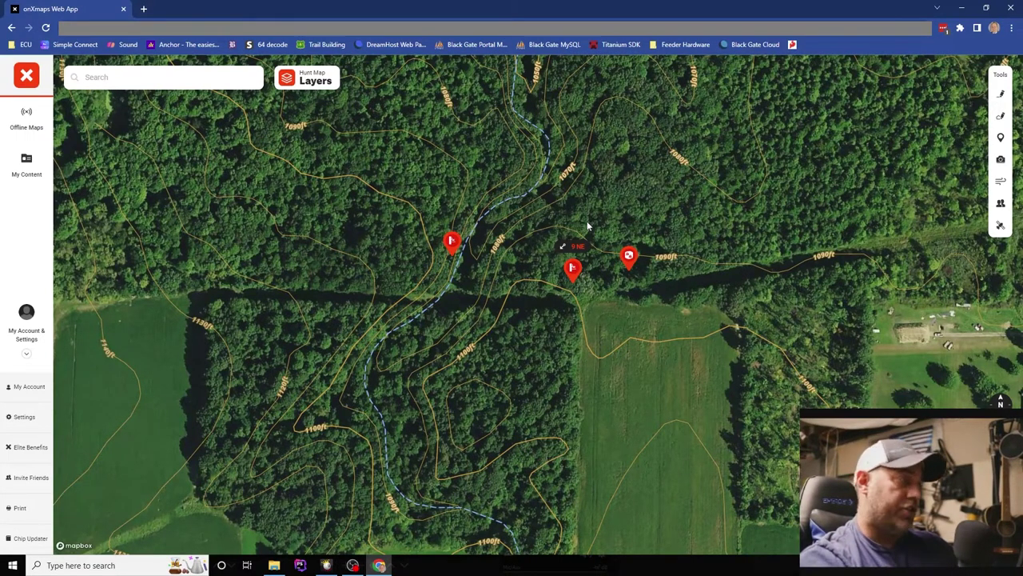
{"action": "left_click_drag", "start_coordinate": [520, 229], "coordinate": [494, 266]}
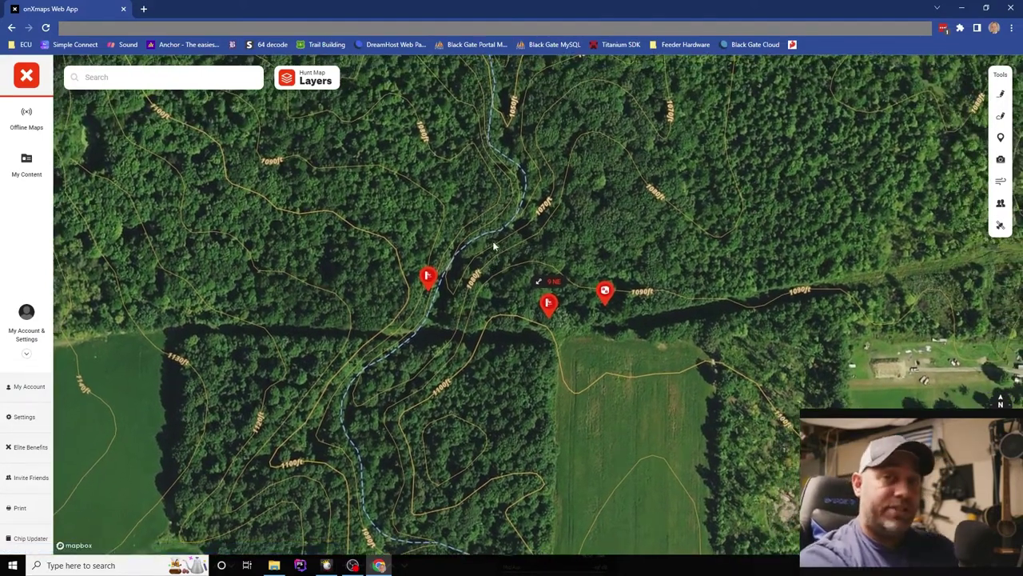